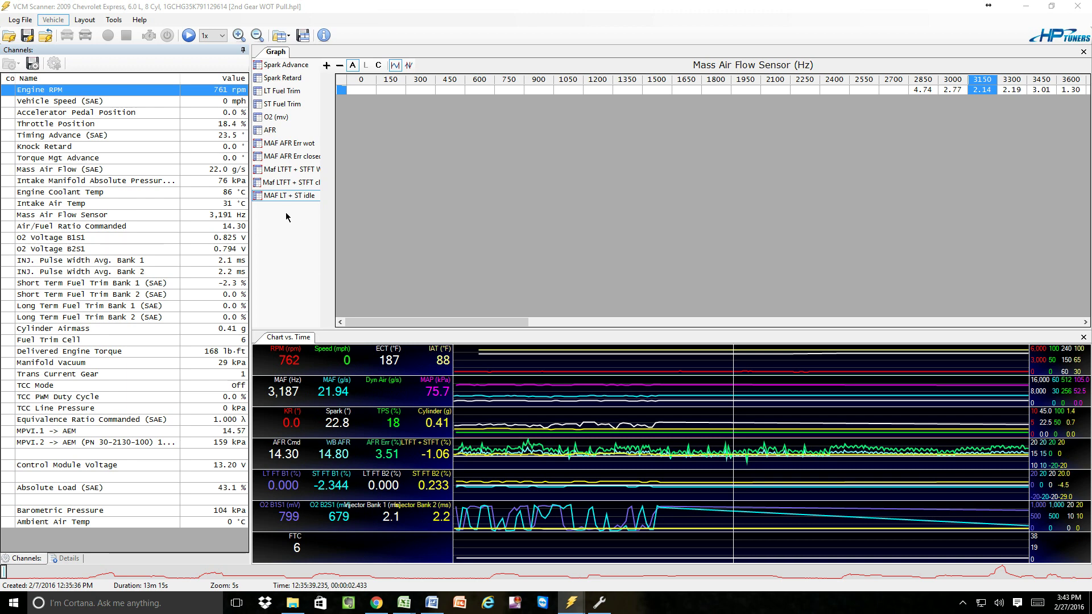
Add a blank 'New Table' entry to the graph layout through the Graphs Layout editor
{"action": "right_click", "coordinate": [291, 221]}
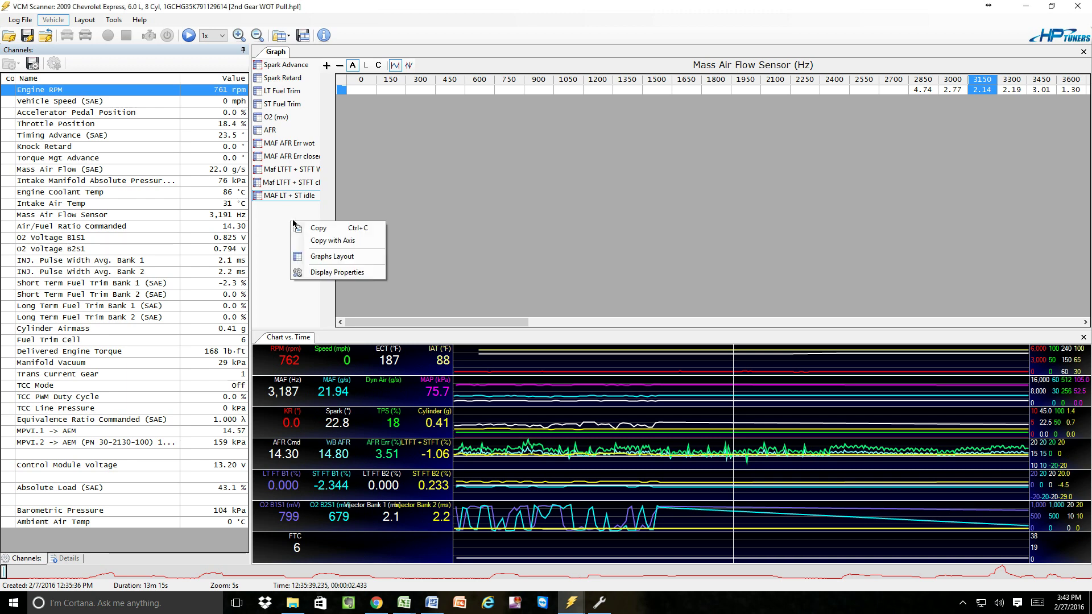
{"action": "left_click", "coordinate": [319, 258]}
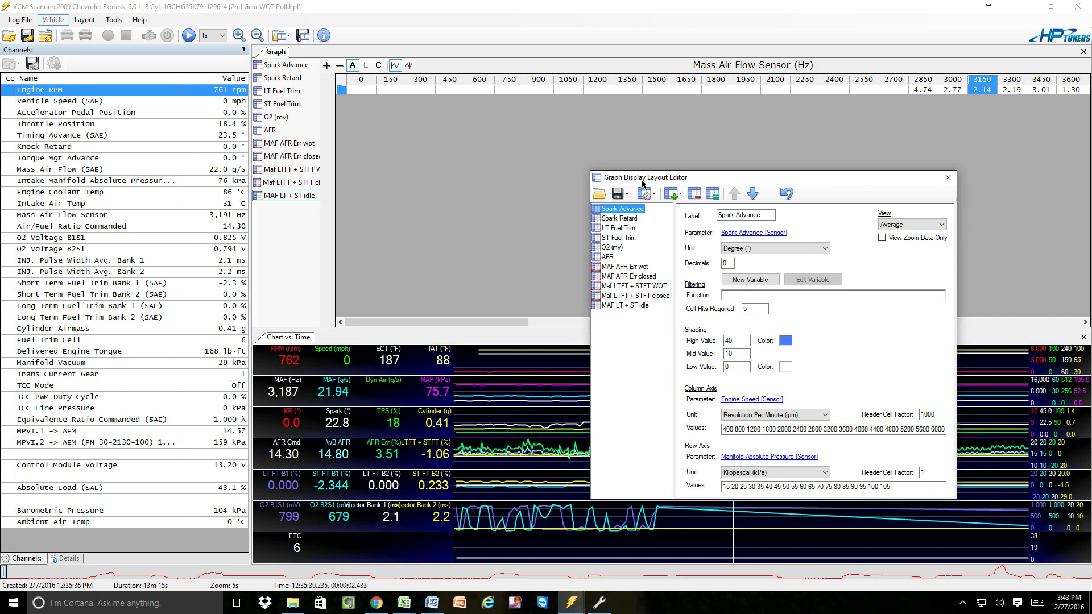
{"action": "left_click", "coordinate": [674, 198]}
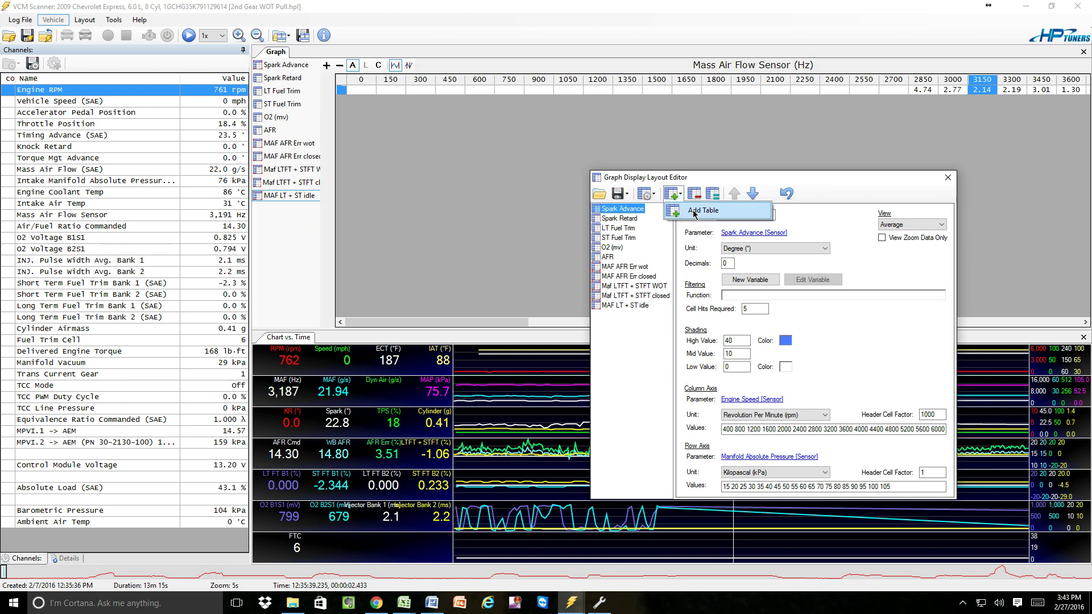
{"action": "left_click", "coordinate": [697, 210]}
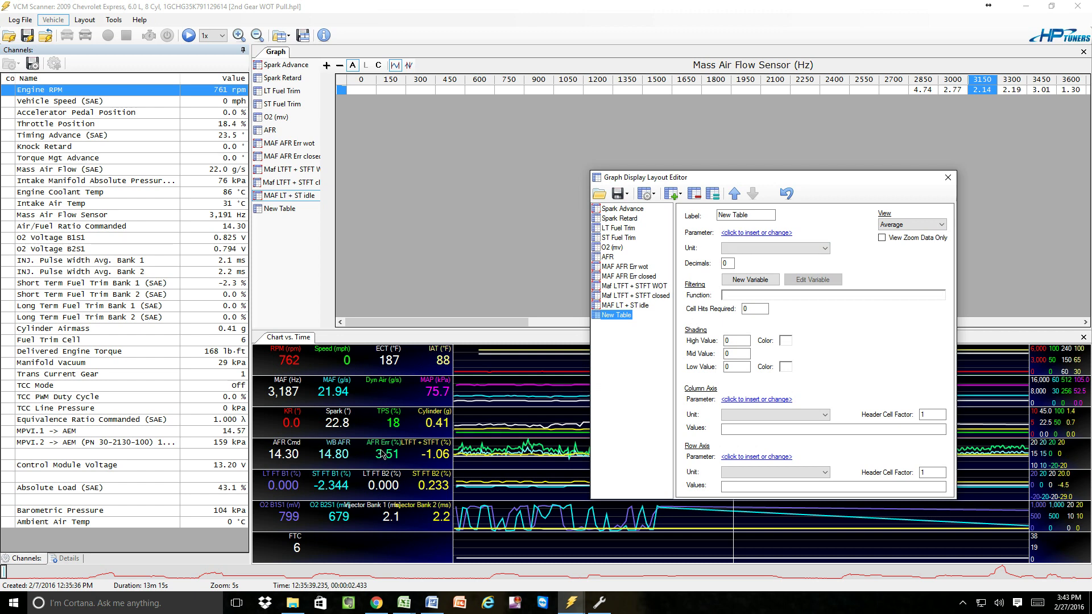
Set the new table's parameter to Maths > Lambda & AFR > AFR Error
{"action": "left_click", "coordinate": [758, 232]}
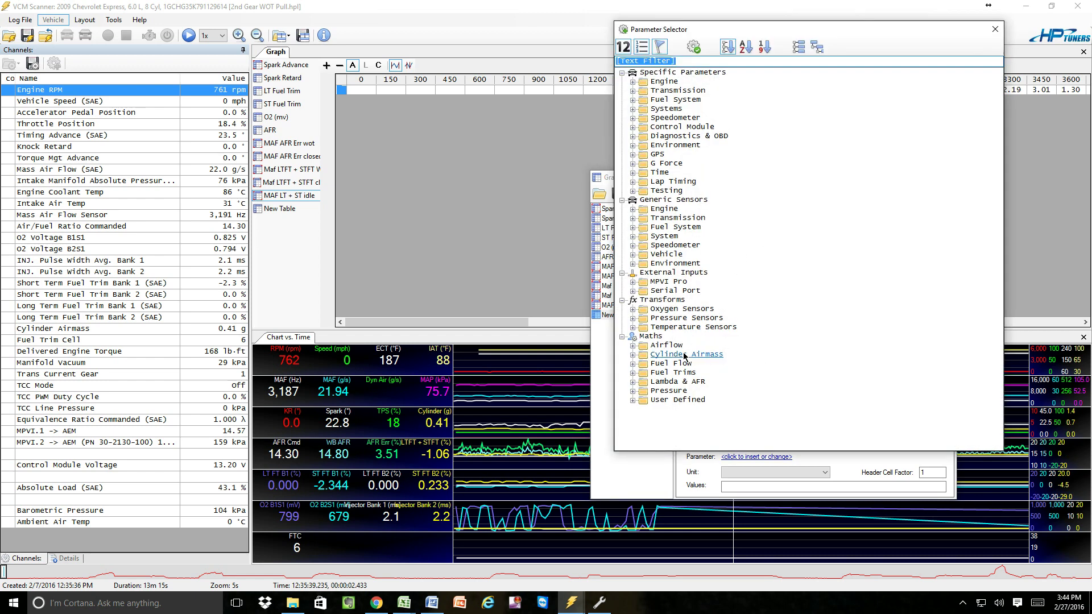
{"action": "left_click", "coordinate": [633, 382]}
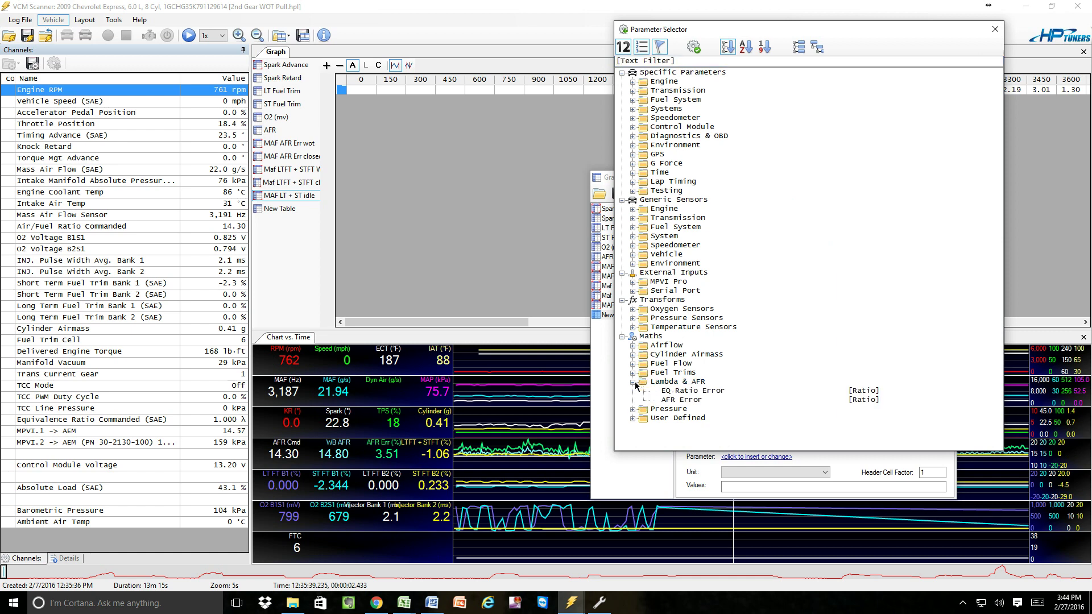
{"action": "double_click", "coordinate": [696, 400]}
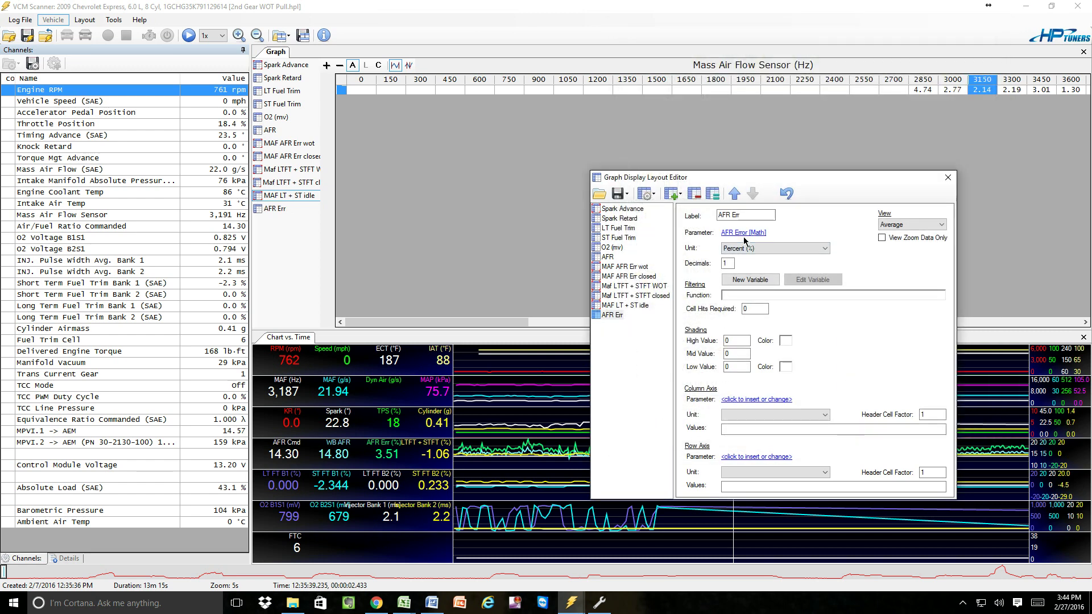
Label the table VE AFR Err with 2 decimals, 0 cell hits, and shading from -25 to 25
{"action": "left_click", "coordinate": [720, 215]}
{"action": "type", "text": "VE"}
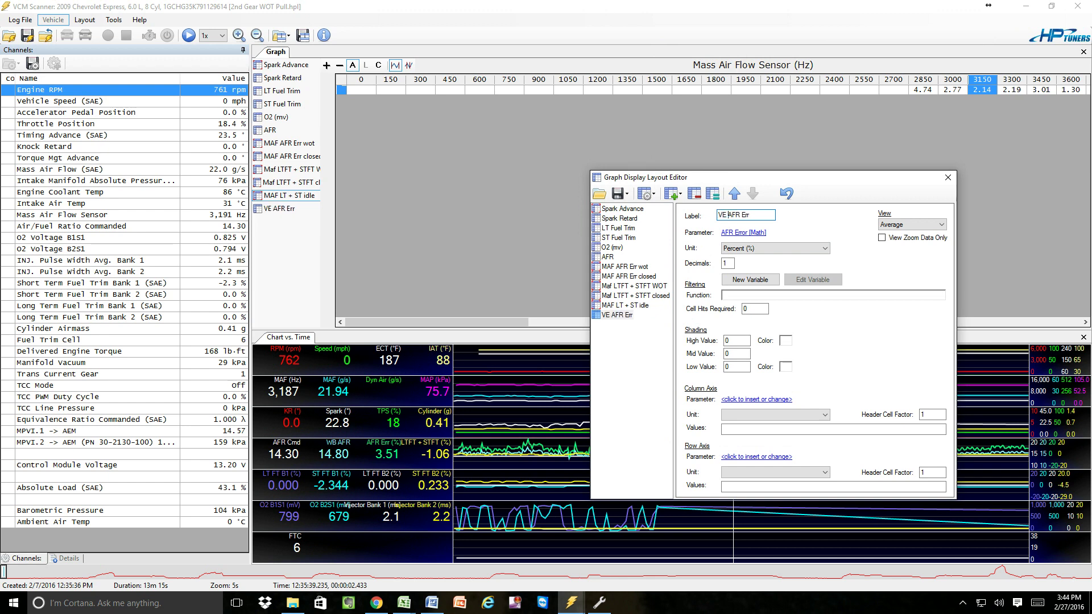
{"action": "double_click", "coordinate": [726, 263]}
{"action": "type", "text": "2"}
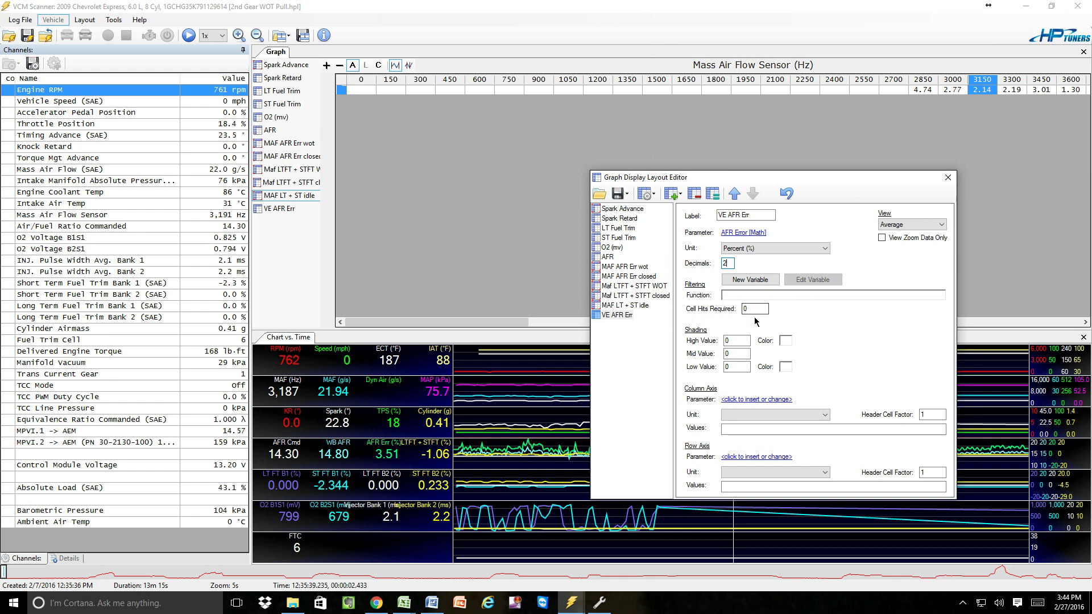
{"action": "left_click", "coordinate": [745, 310]}
{"action": "type", "text": "0"}
{"action": "double_click", "coordinate": [733, 340]}
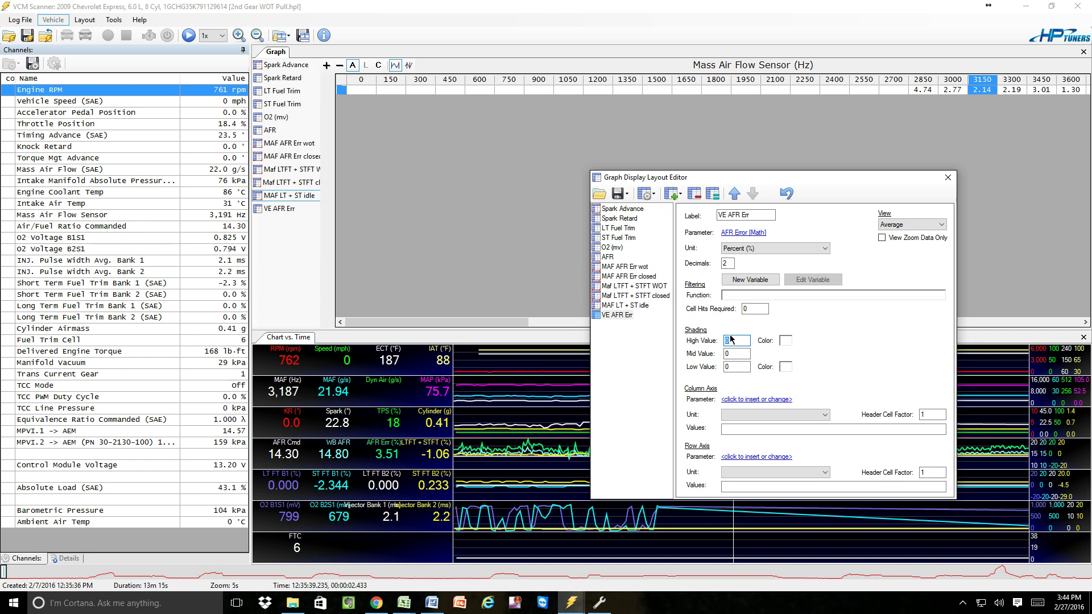
{"action": "type", "text": "25"}
{"action": "double_click", "coordinate": [737, 368]}
{"action": "type", "text": "-25"}
Open the Virtual Volumetric Efficiency table from VCM Editor's Edit menu
{"action": "left_click", "coordinate": [599, 604]}
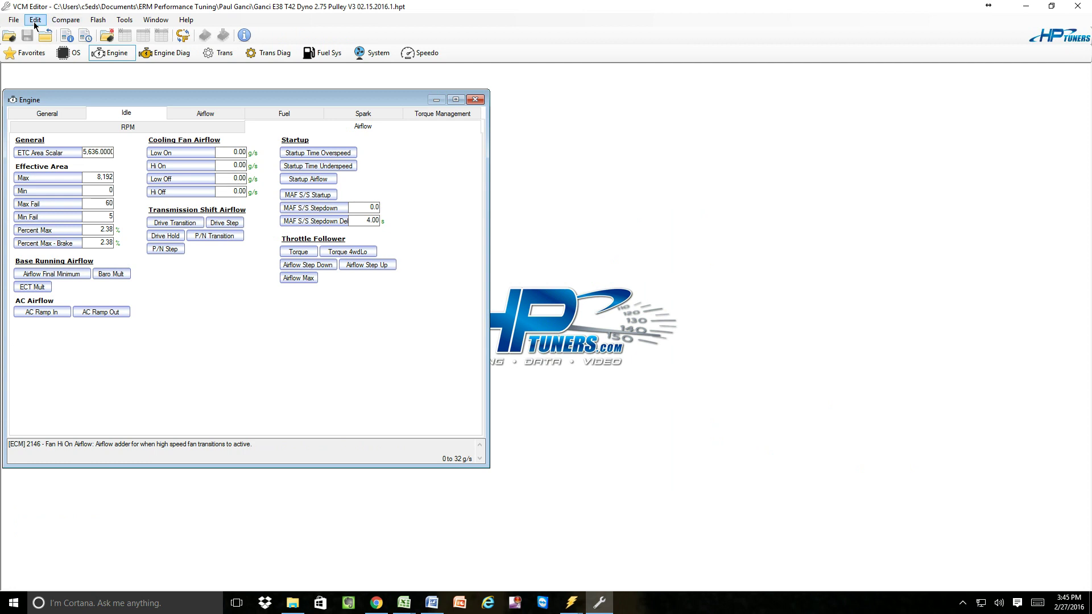
{"action": "left_click", "coordinate": [35, 21]}
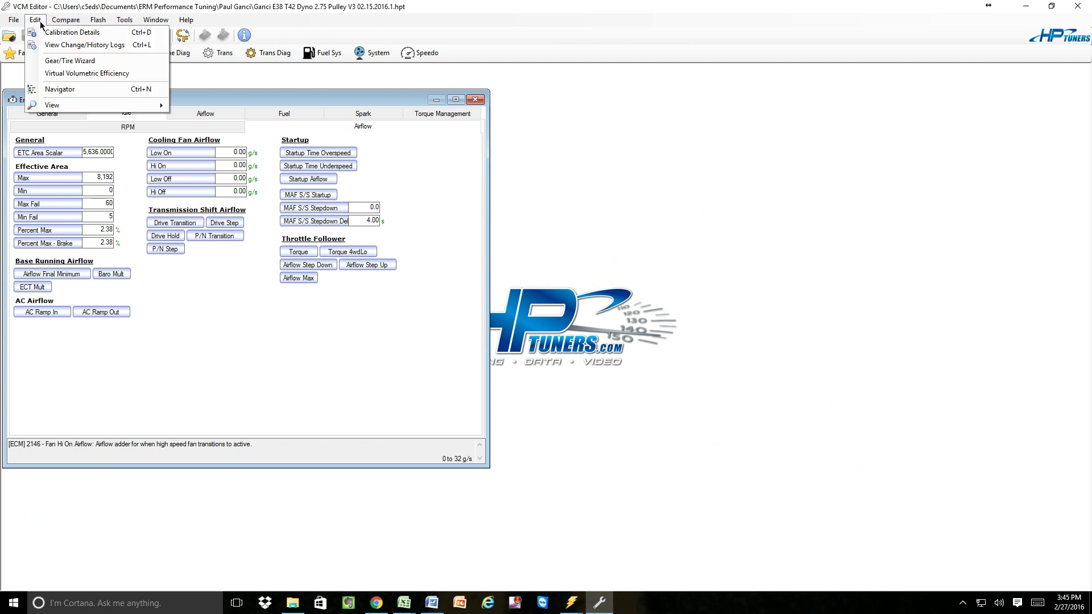
{"action": "left_click", "coordinate": [59, 77]}
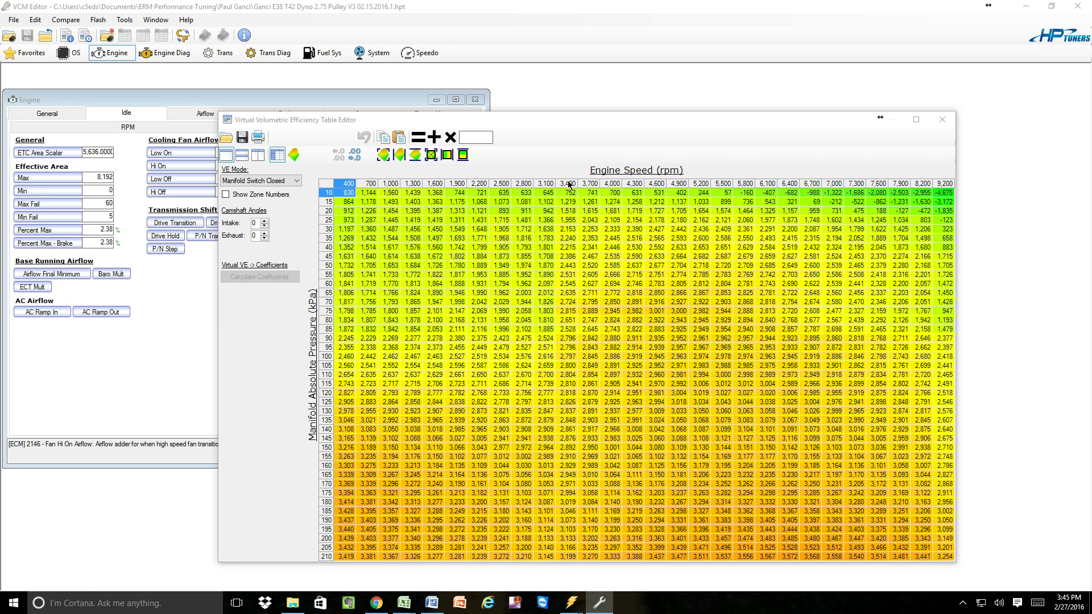
Copy the table's Engine Speed (rpm) column axis labels
{"action": "right_click", "coordinate": [569, 184]}
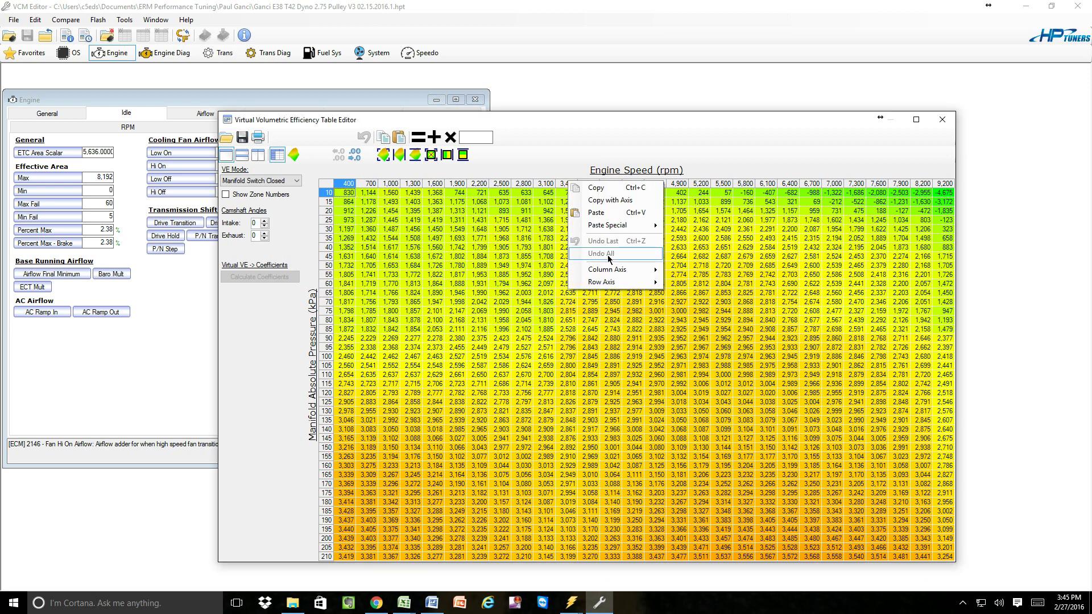
{"action": "mouse_move", "coordinate": [611, 271]}
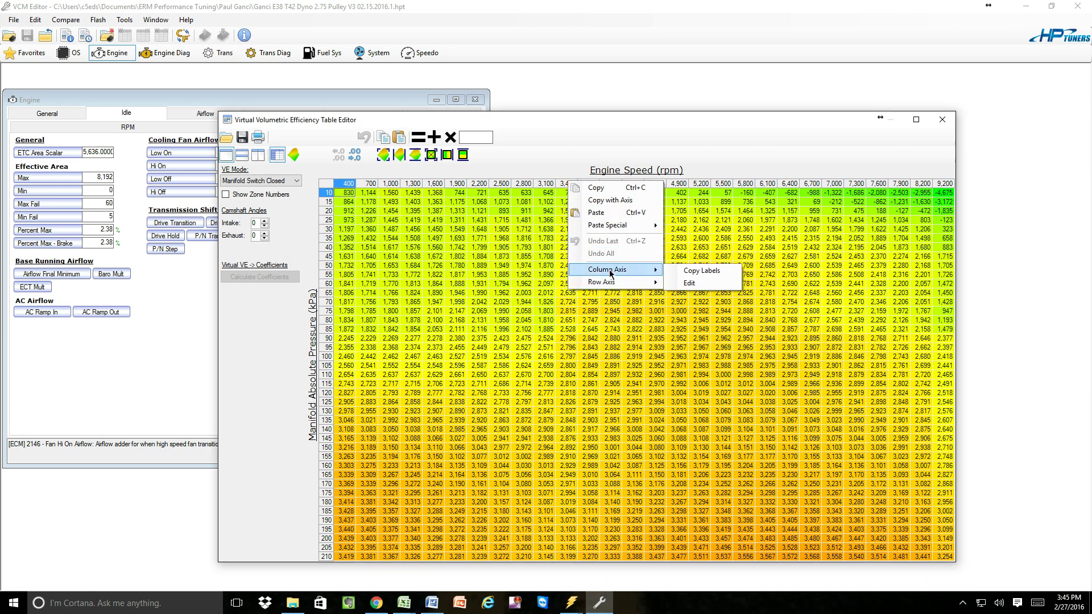
{"action": "left_click", "coordinate": [703, 273]}
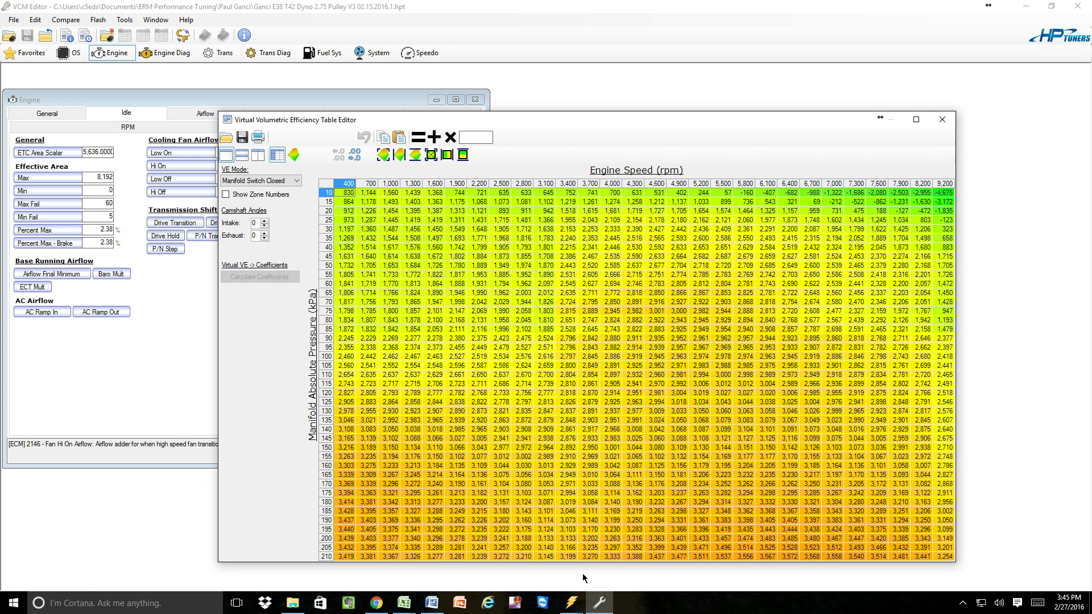
{"action": "mouse_move", "coordinate": [584, 607]}
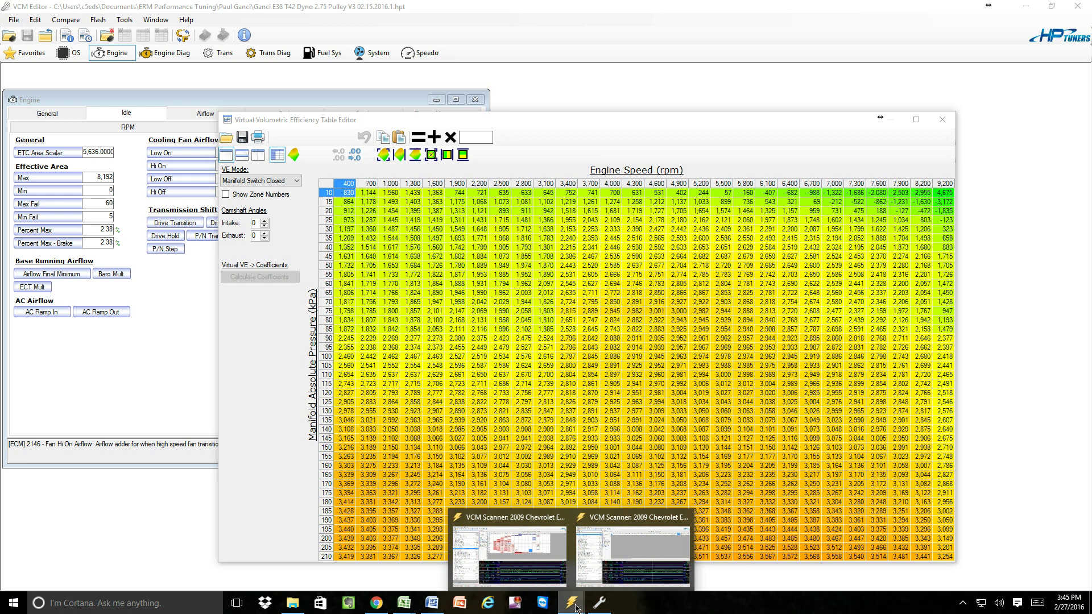
Paste the copied engine speed breakpoints, up through 9,200, into Column Axis Values
{"action": "key", "text": "alt+Tab"}
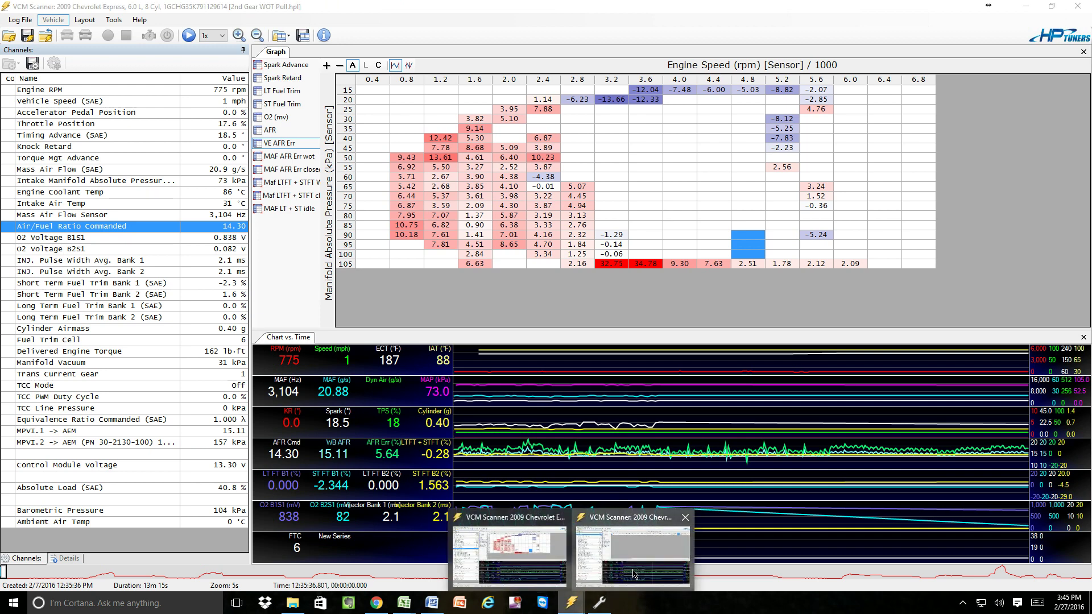
{"action": "left_click", "coordinate": [634, 568]}
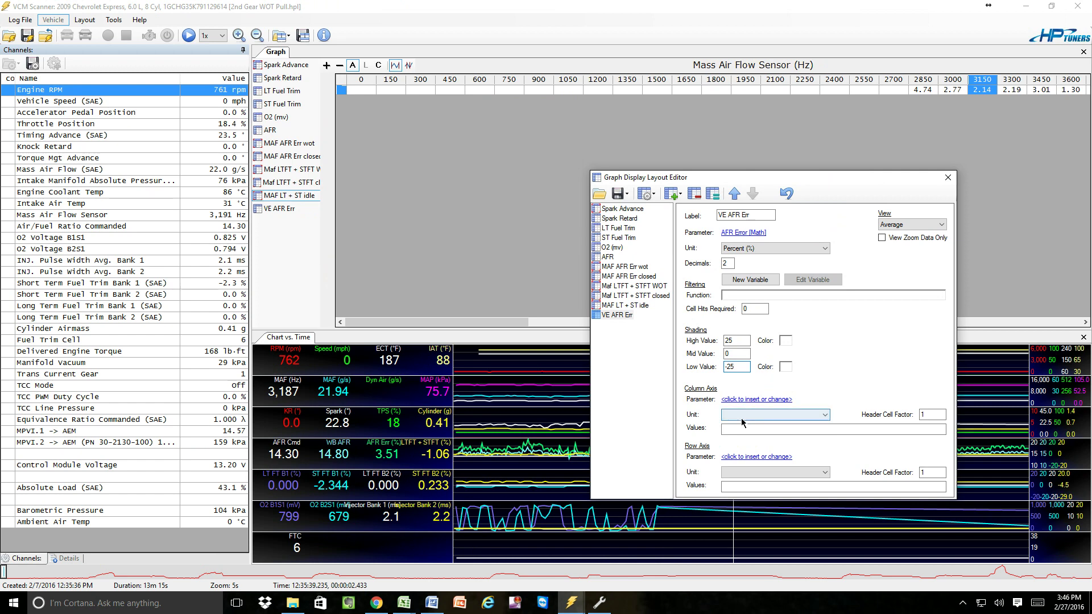
{"action": "left_click", "coordinate": [728, 429]}
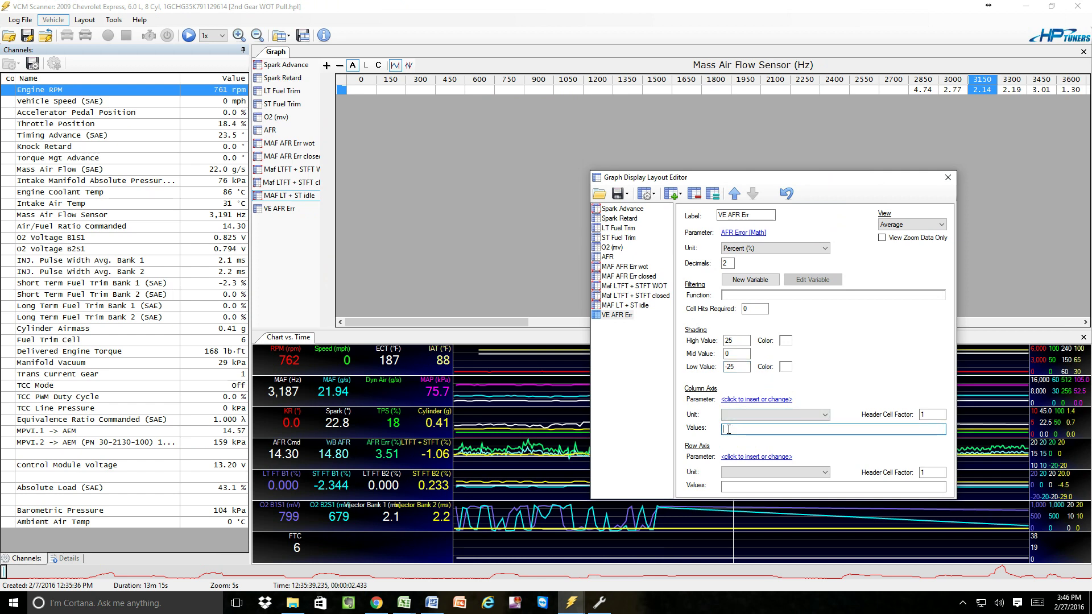
{"action": "right_click", "coordinate": [728, 430]}
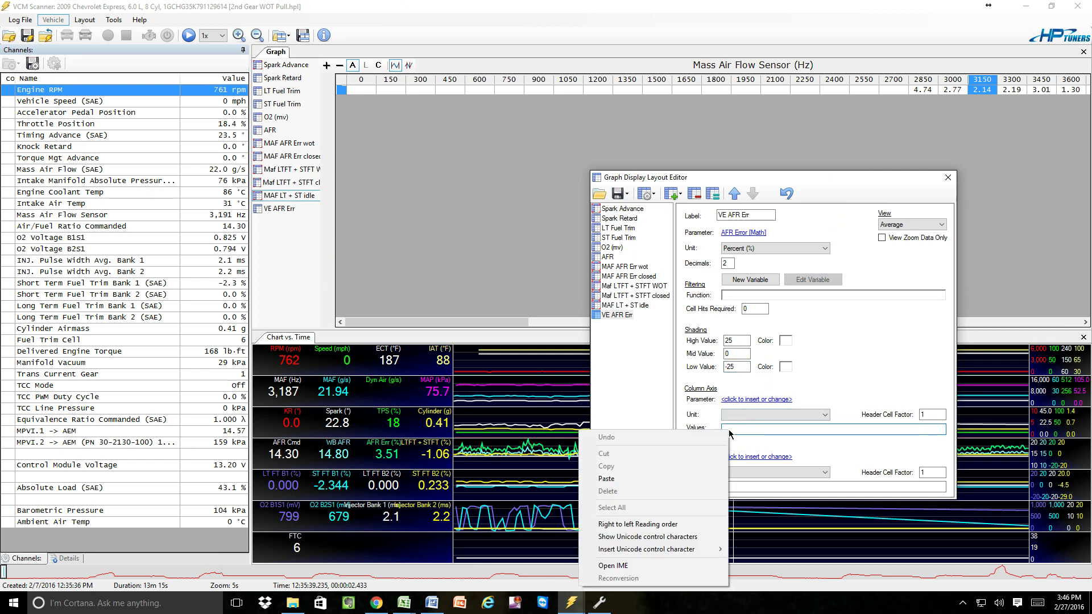
{"action": "left_click", "coordinate": [623, 481]}
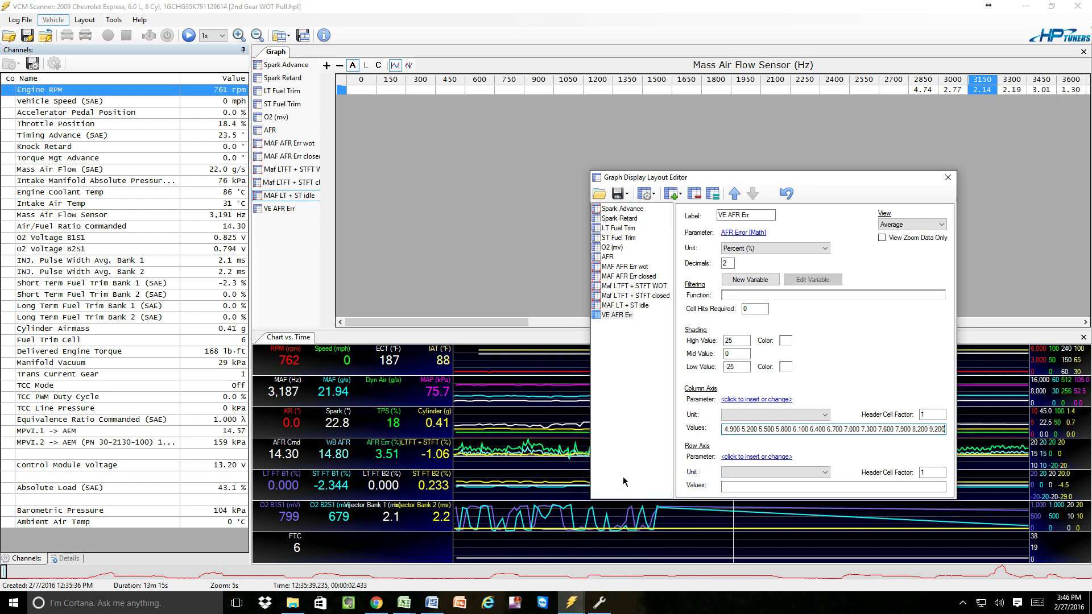
Set the column axis parameter to Generic Sensors > Engine > General > Engine Speed
{"action": "left_click", "coordinate": [749, 401]}
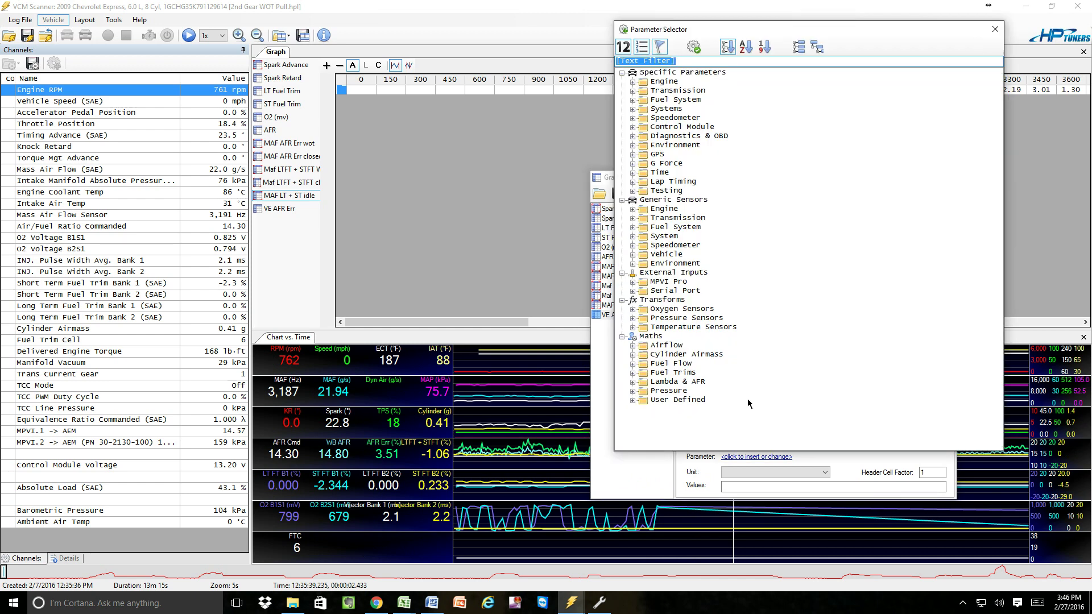
{"action": "left_click", "coordinate": [631, 82]}
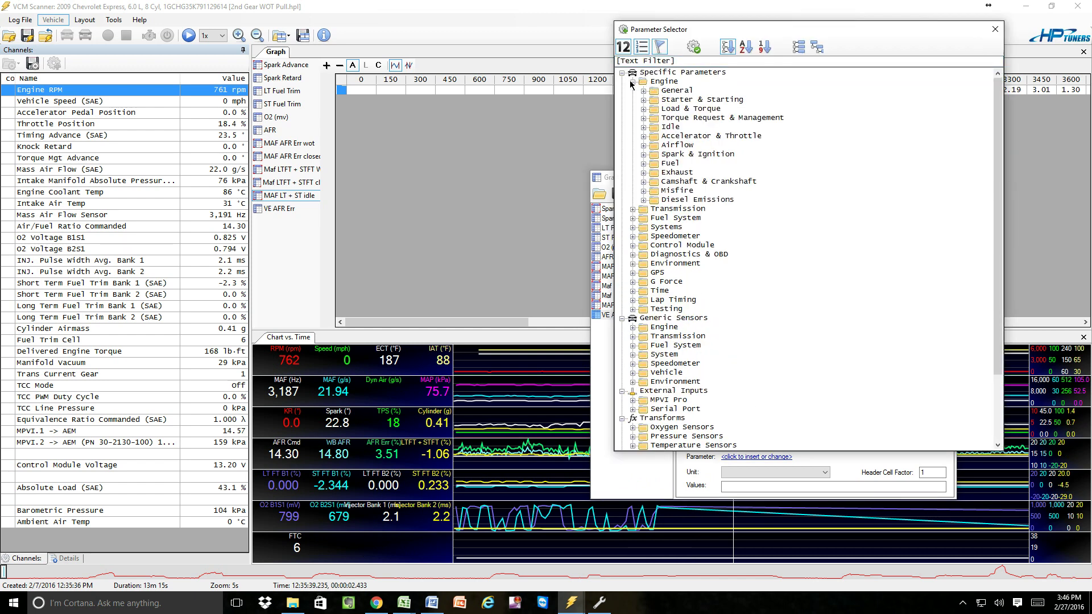
{"action": "left_click", "coordinate": [694, 49]}
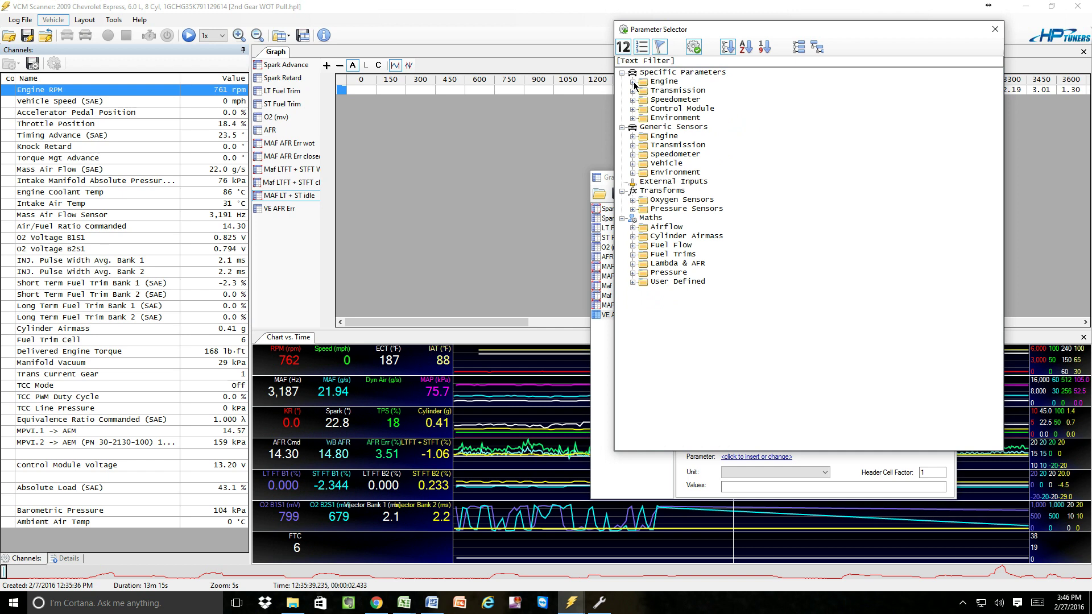
{"action": "left_click", "coordinate": [632, 137]}
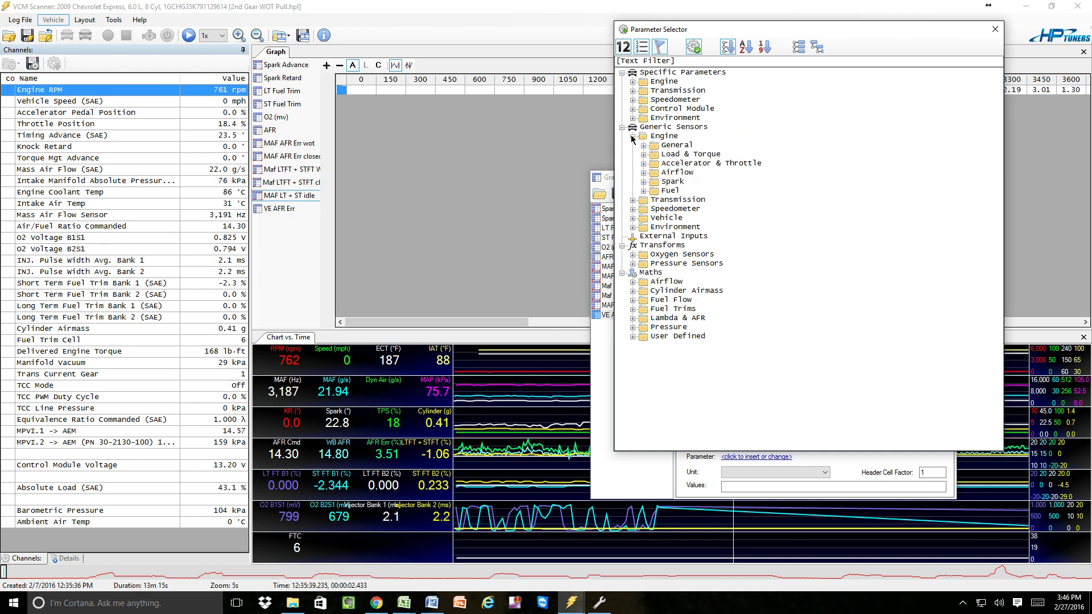
{"action": "left_click", "coordinate": [644, 145]}
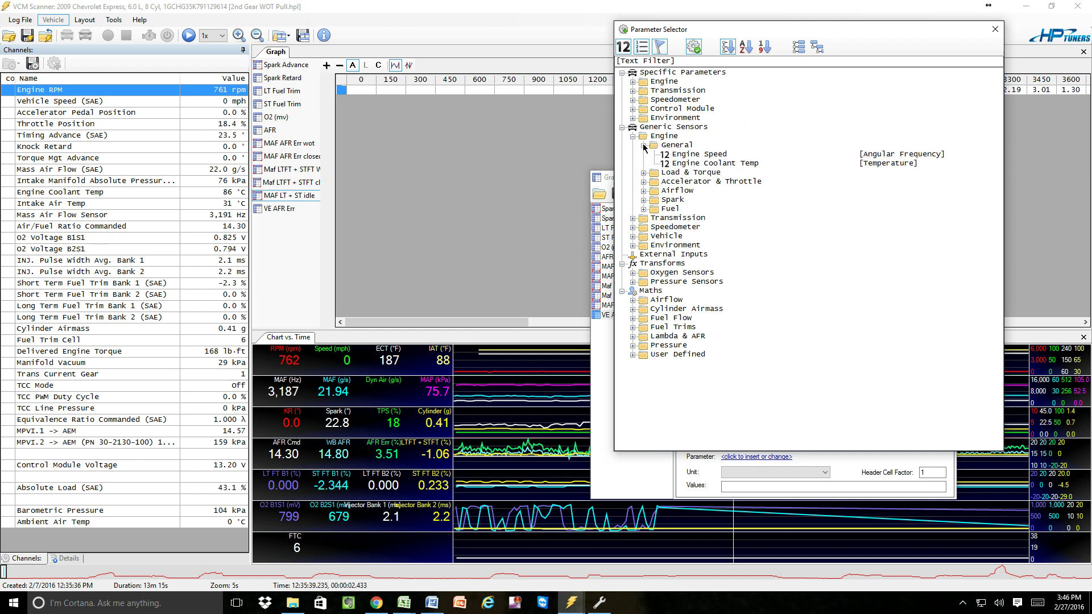
{"action": "double_click", "coordinate": [690, 155]}
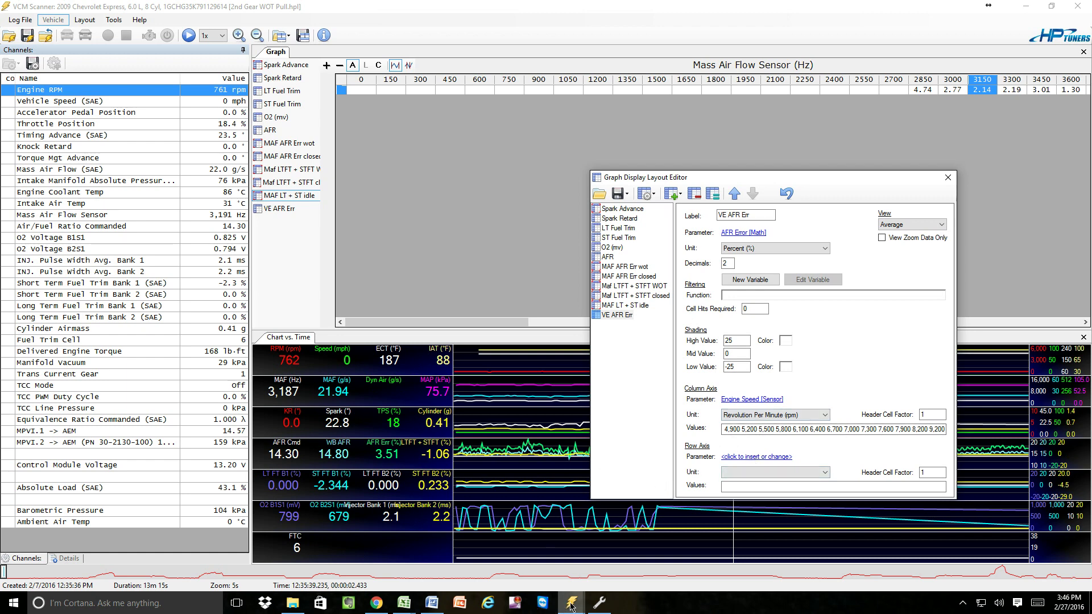
{"action": "left_click", "coordinate": [599, 603]}
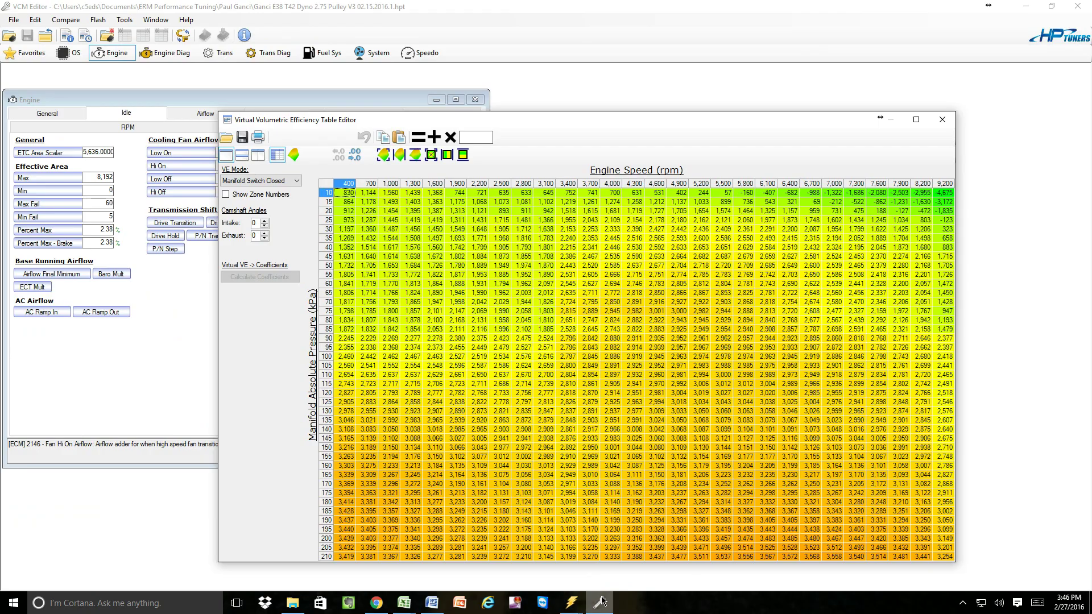
Copy the Virtual VE table's Manifold Absolute Pressure row labels, spanning 10–210 kPa
{"action": "right_click", "coordinate": [328, 359]}
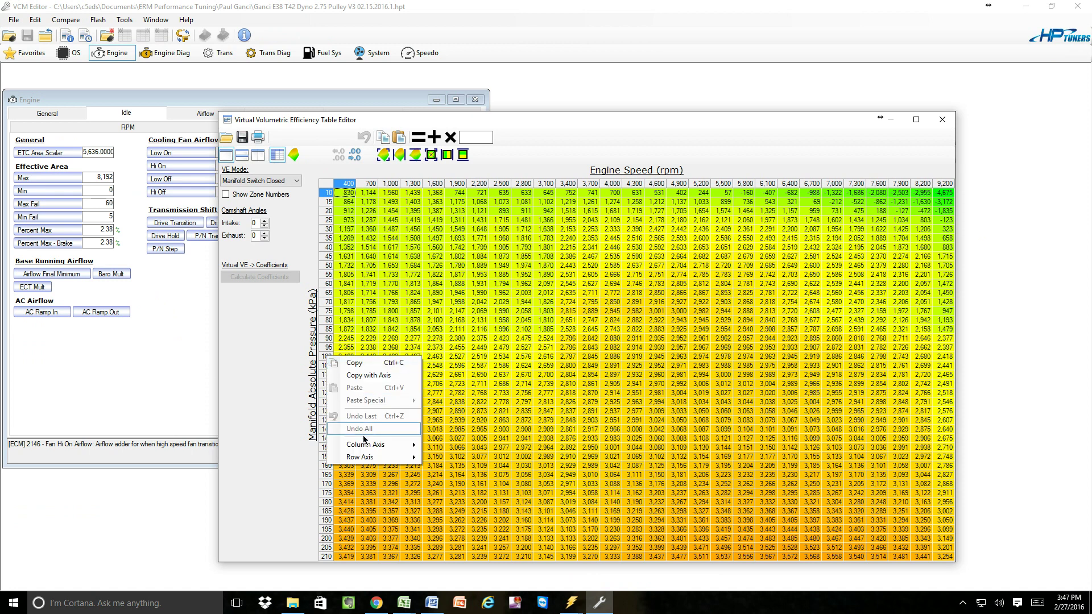
{"action": "mouse_move", "coordinate": [401, 457]}
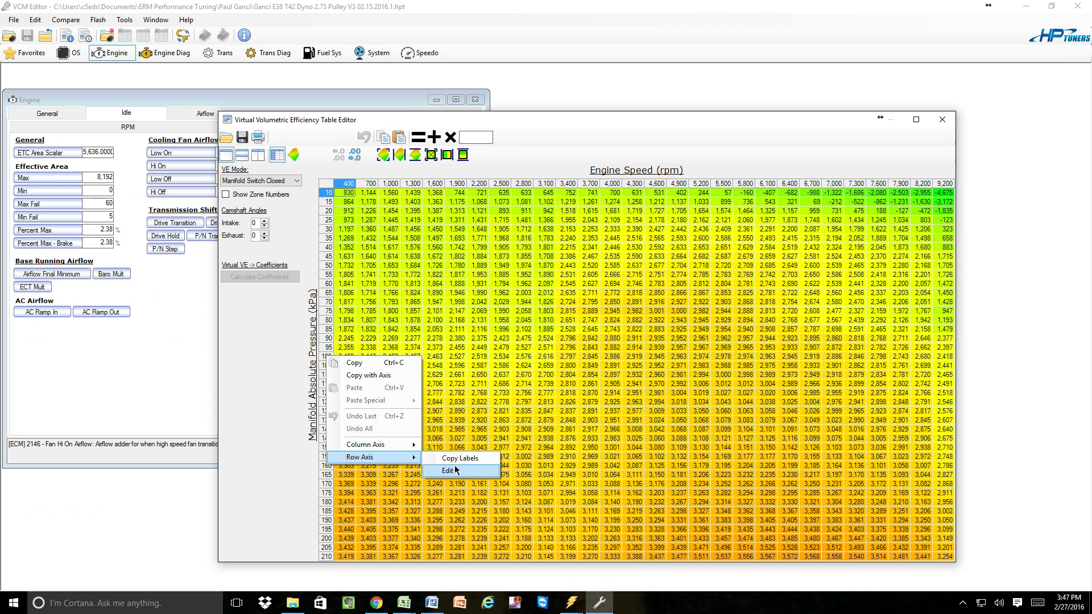
{"action": "left_click", "coordinate": [458, 458]}
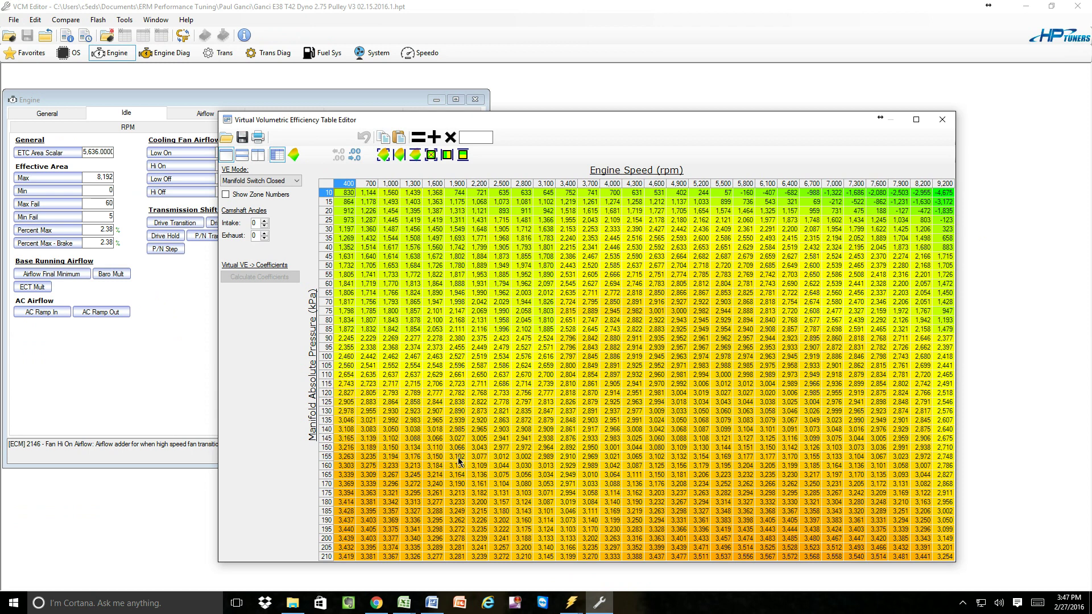
{"action": "mouse_move", "coordinate": [576, 607]}
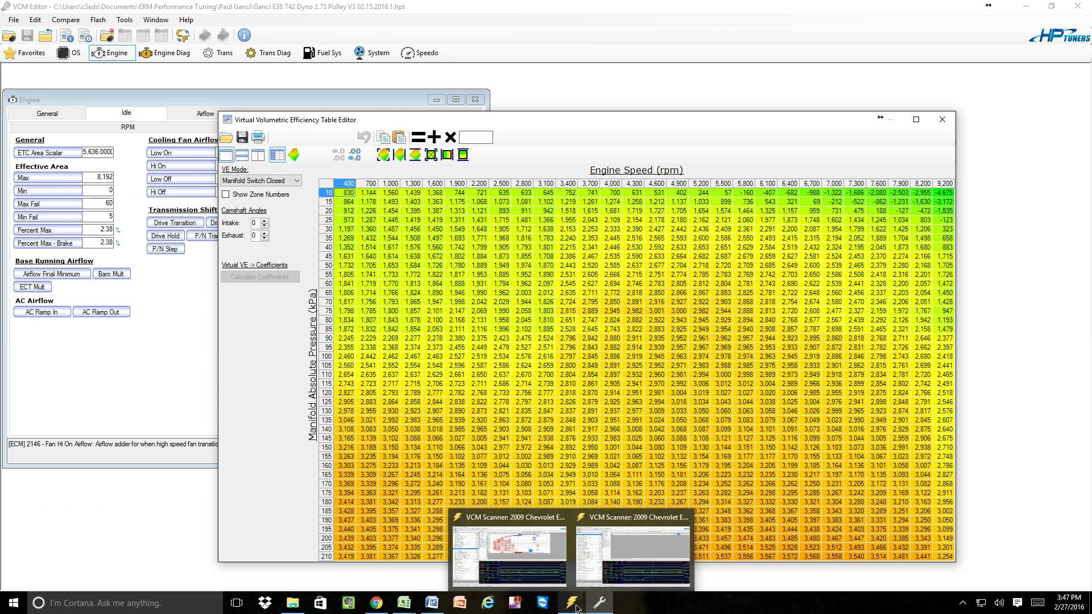
{"action": "mouse_move", "coordinate": [544, 582]}
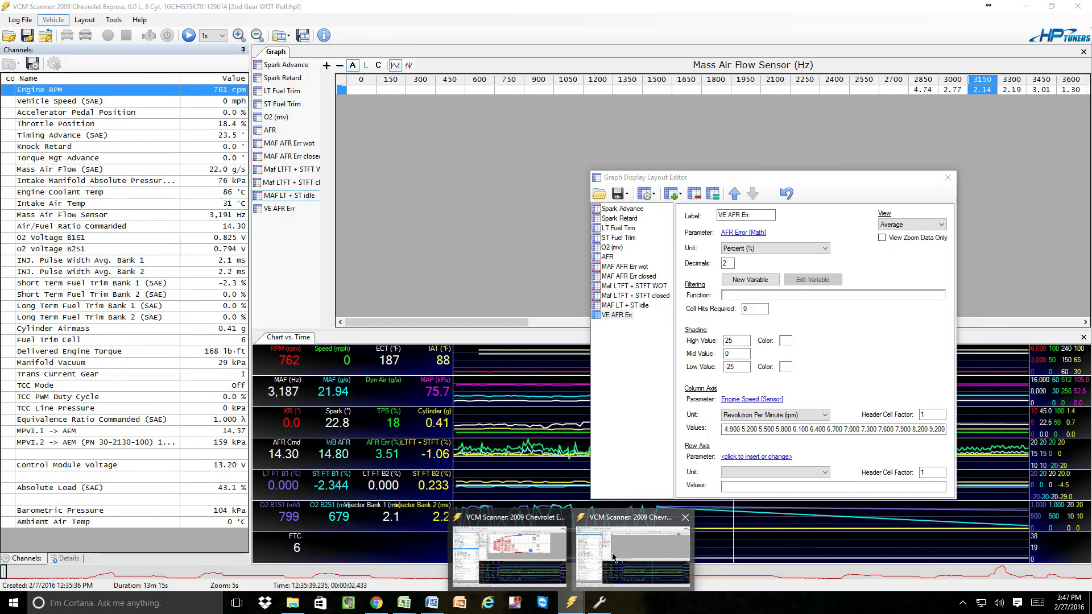
Paste the manifold pressure breakpoints, through 210, into the VE AFR Err Row Axis Values
{"action": "left_click", "coordinate": [581, 567]}
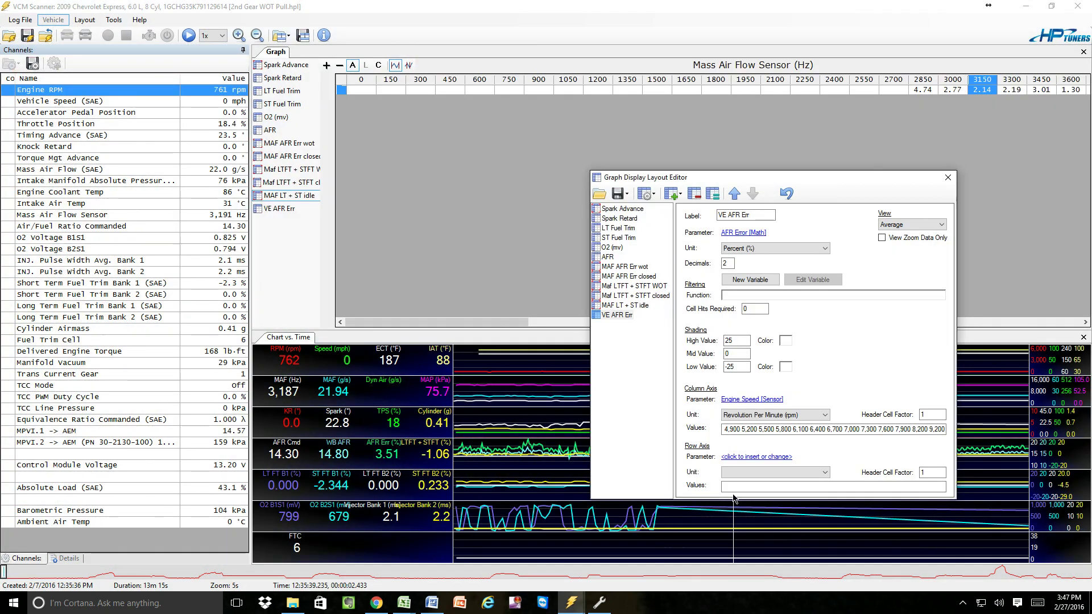
{"action": "left_click", "coordinate": [731, 488]}
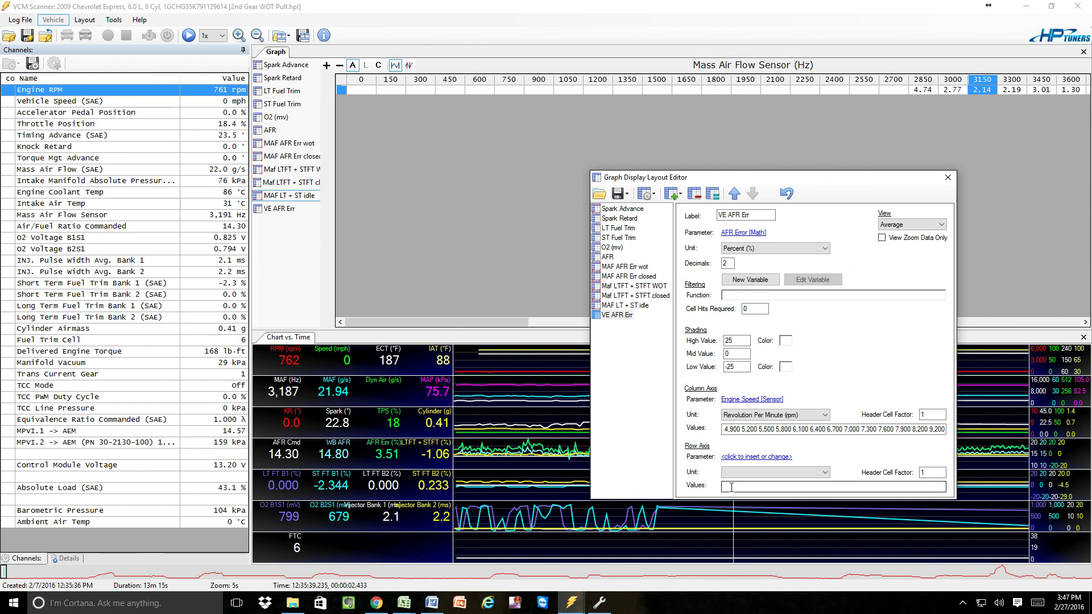
{"action": "left_click", "coordinate": [731, 487]}
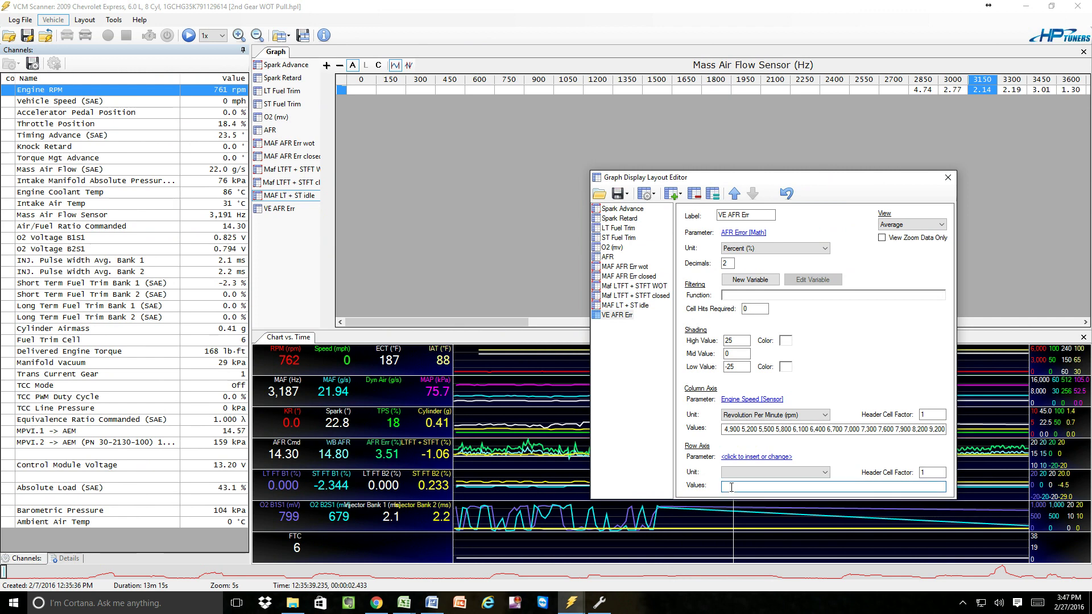
{"action": "right_click", "coordinate": [732, 487]}
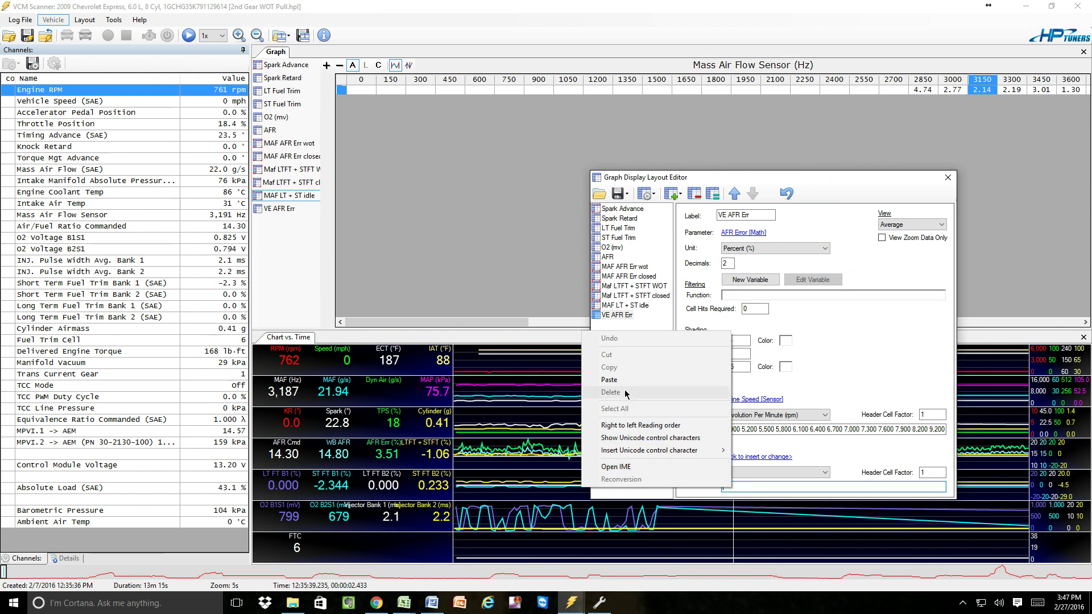
{"action": "left_click", "coordinate": [609, 379]}
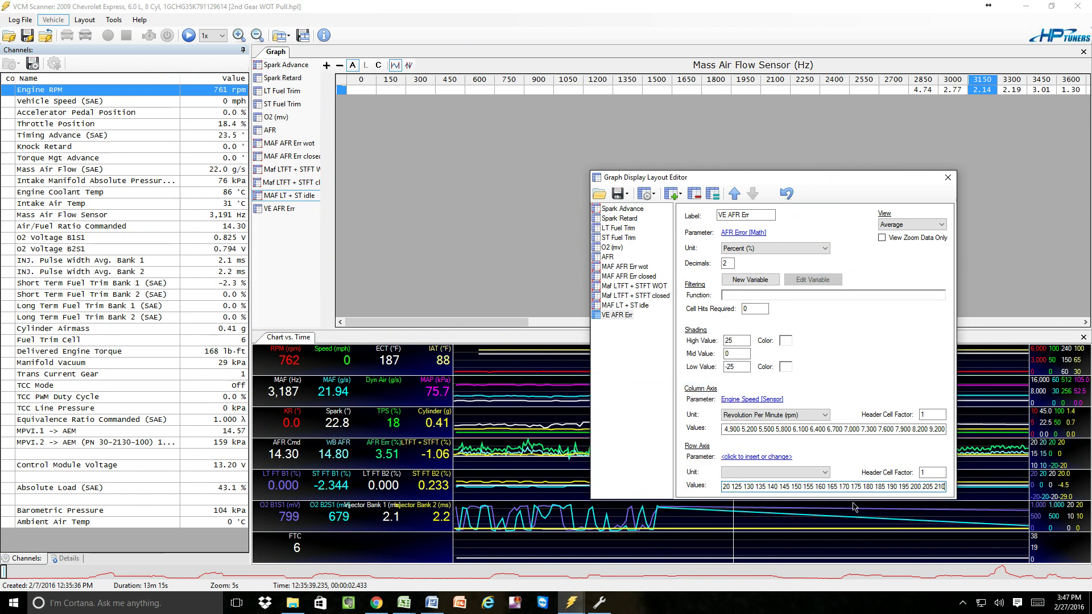
{"action": "left_click", "coordinate": [740, 458]}
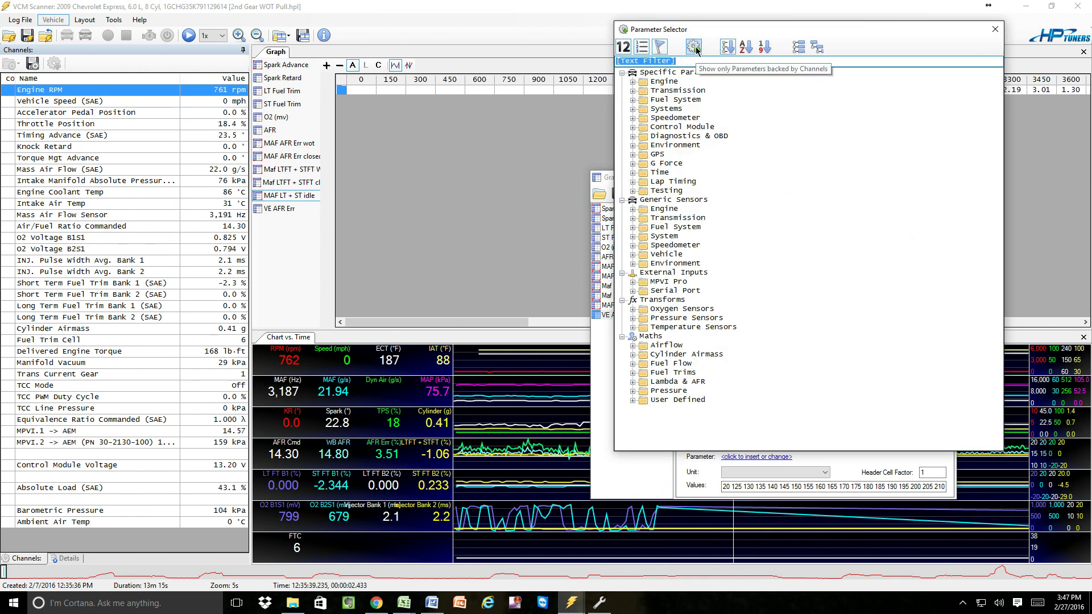
Set the row axis parameter to Manifold Absolute Pressure (kPa), filtering channel-backed parameters by 'man'
{"action": "left_click", "coordinate": [694, 48]}
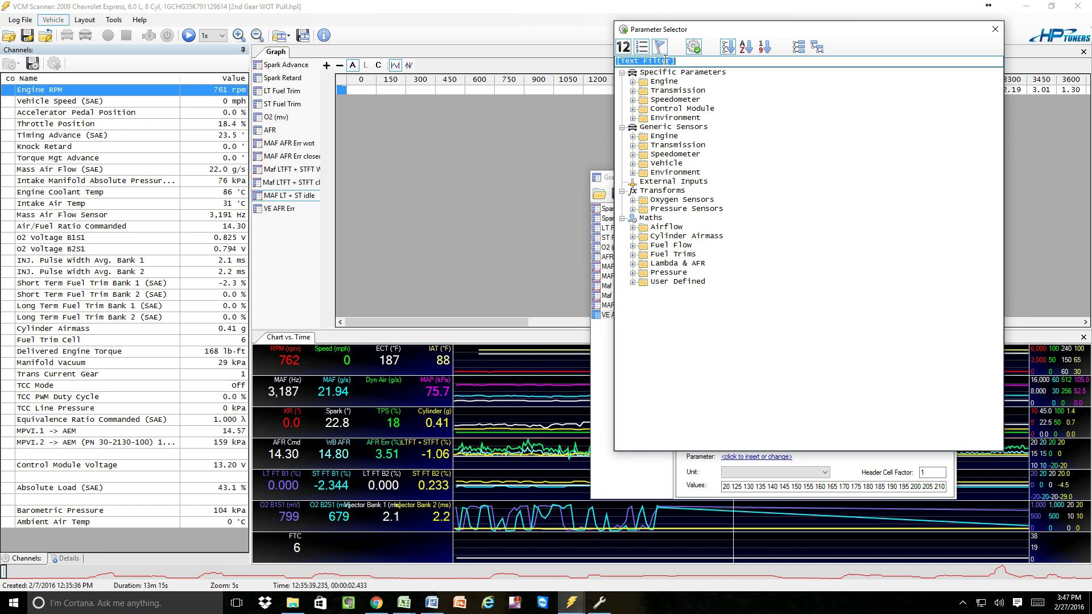
{"action": "type", "text": "int"}
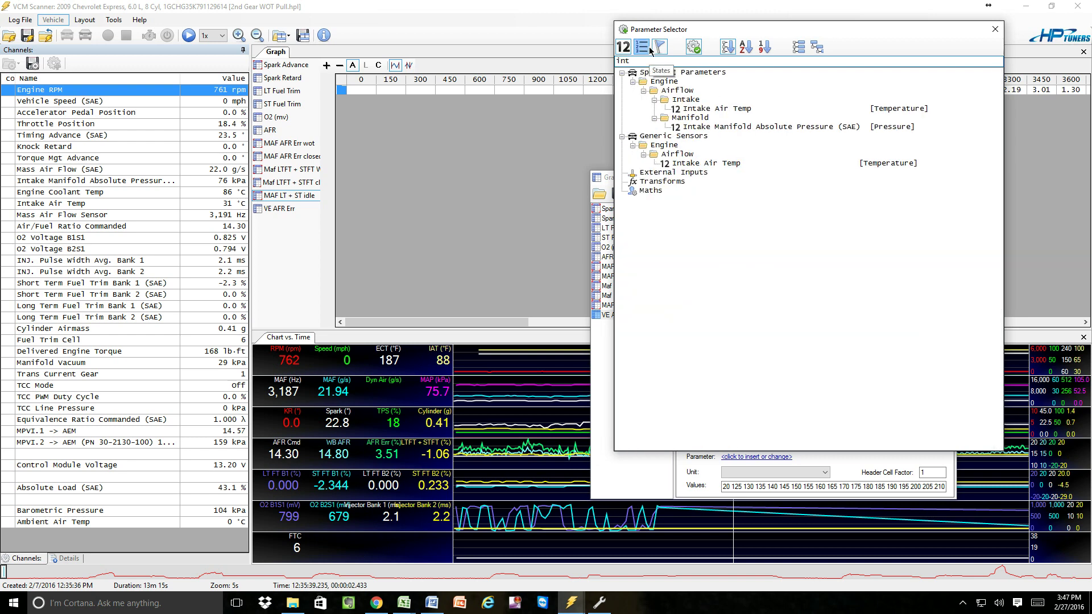
{"action": "key", "text": "BackSpace"}
{"action": "key", "text": "BackSpace"}
{"action": "key", "text": "BackSpace"}
{"action": "type", "text": "man"}
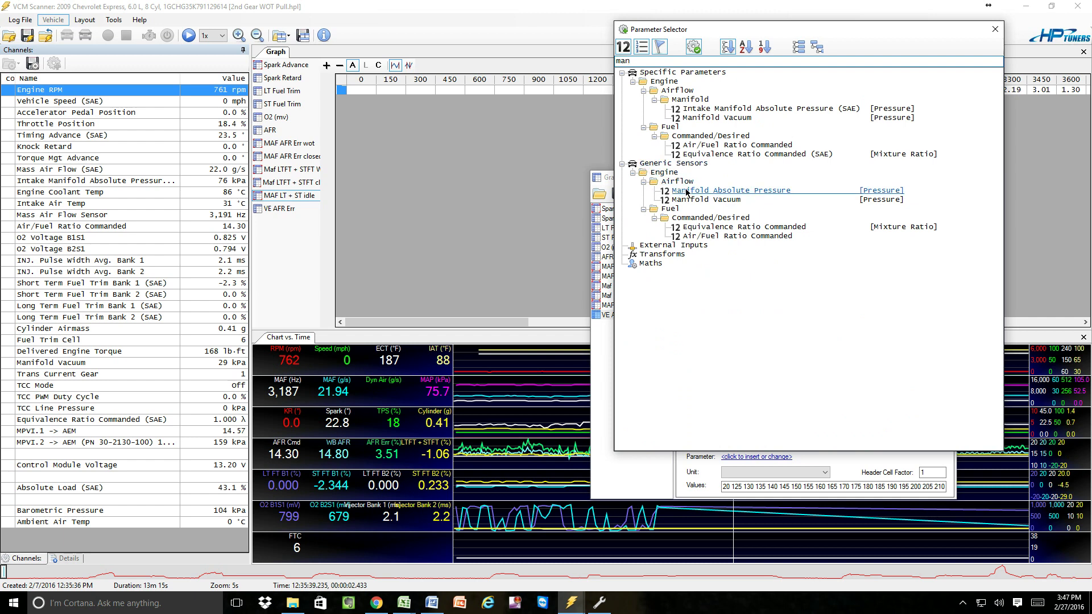
{"action": "double_click", "coordinate": [758, 191]}
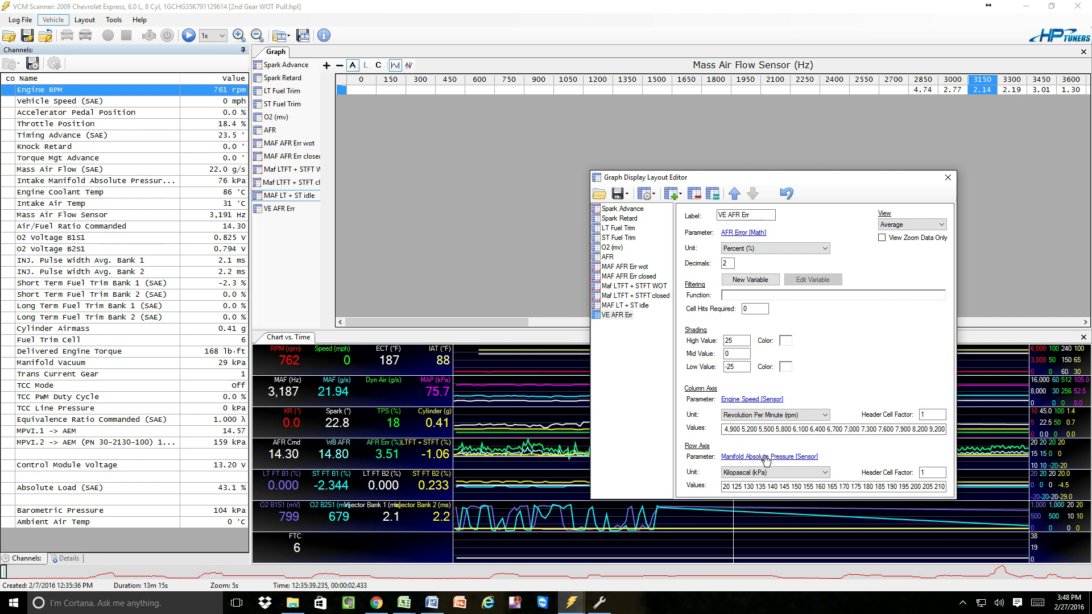
Close the layout editor and view VE AFR Err, scrubbing the log timeline to populate it
{"action": "left_click", "coordinate": [947, 180]}
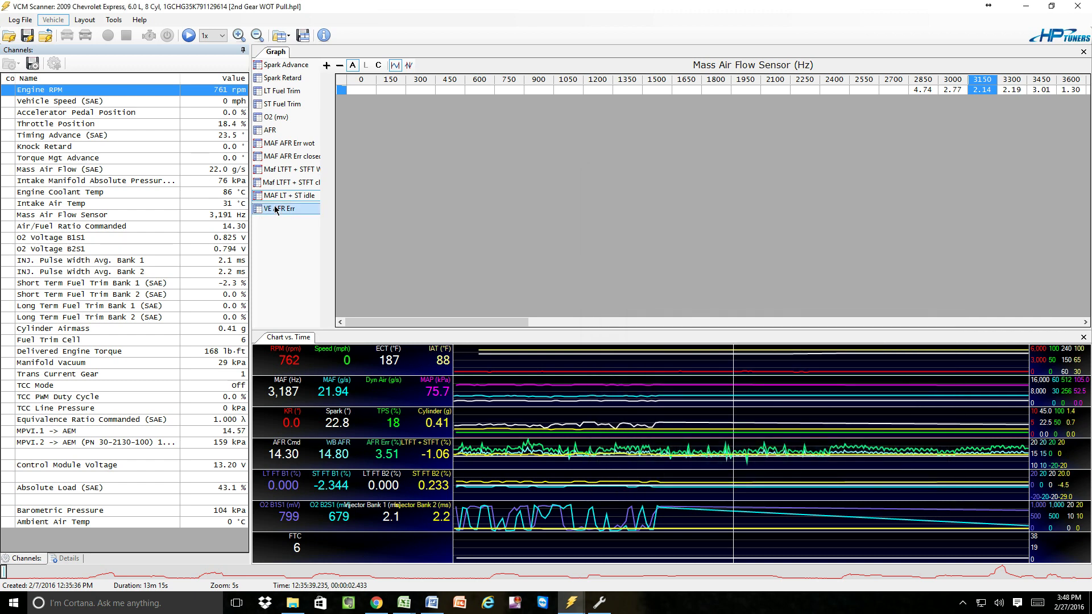
{"action": "left_click", "coordinate": [275, 210]}
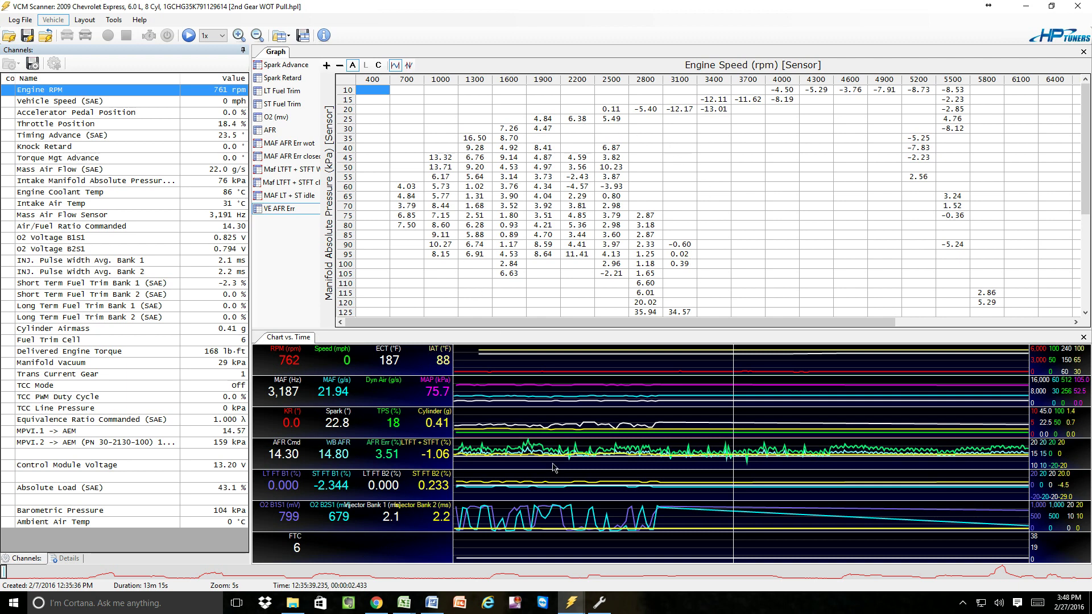
{"action": "left_click", "coordinate": [605, 458]}
{"action": "left_click_drag", "start_coordinate": [613, 459], "coordinate": [737, 477]}
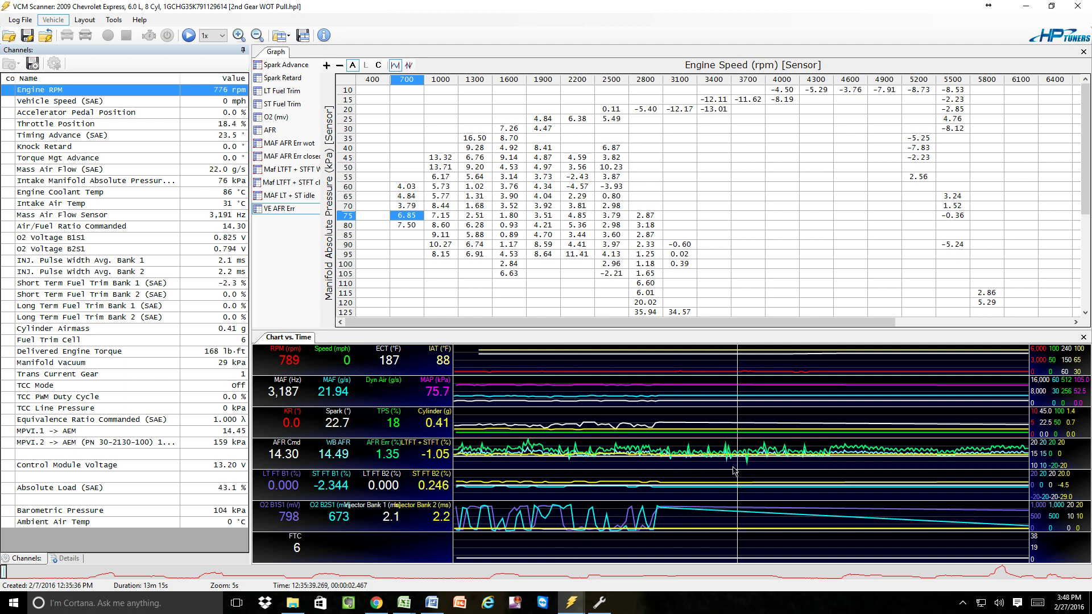